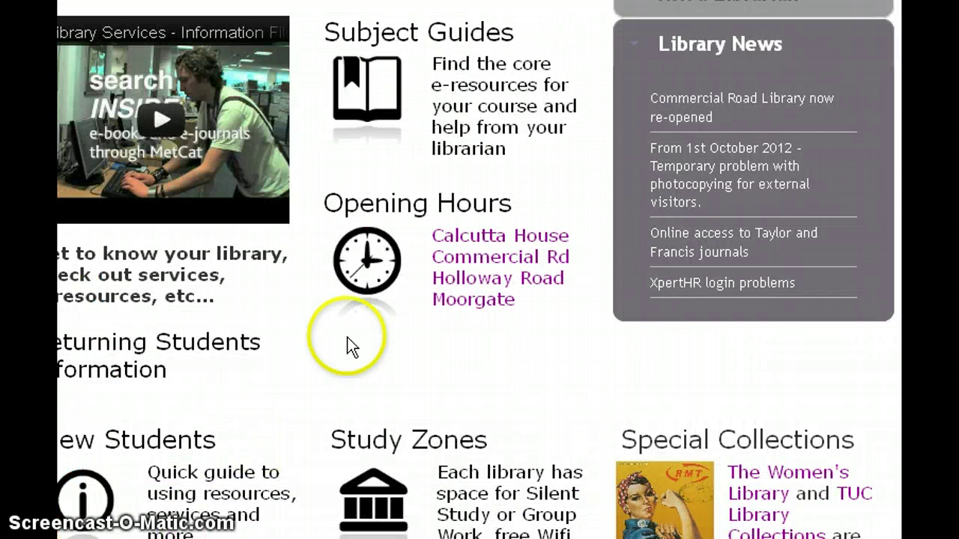
Open the Architecture guide from the library's Subject Guides and go to its DIGIMAP registering/logging in page.
click(485, 111)
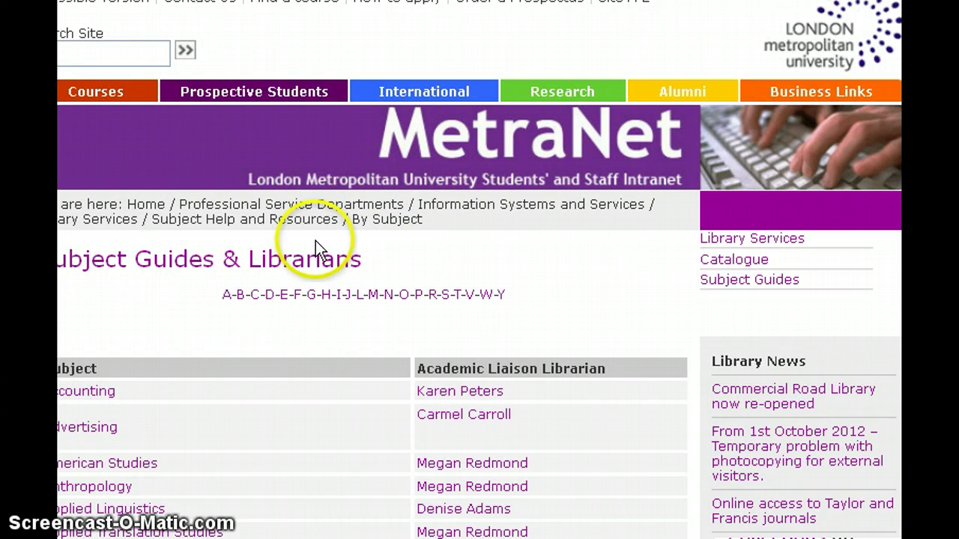
scroll(315, 247, down, 3)
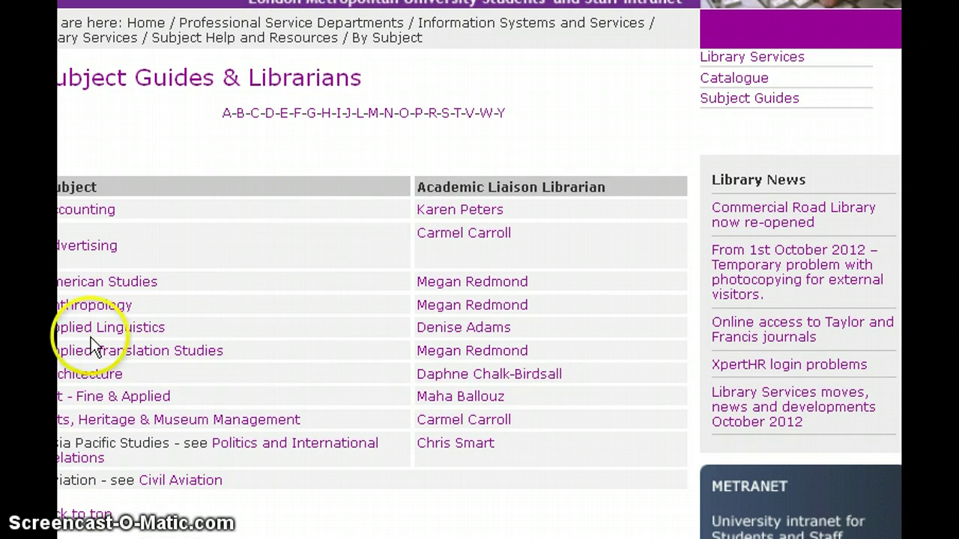
click(90, 376)
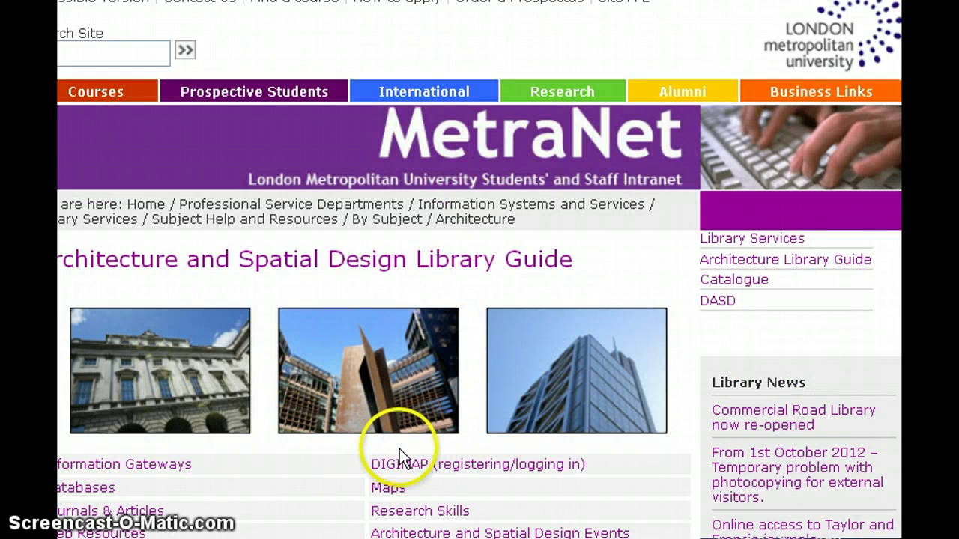
click(394, 467)
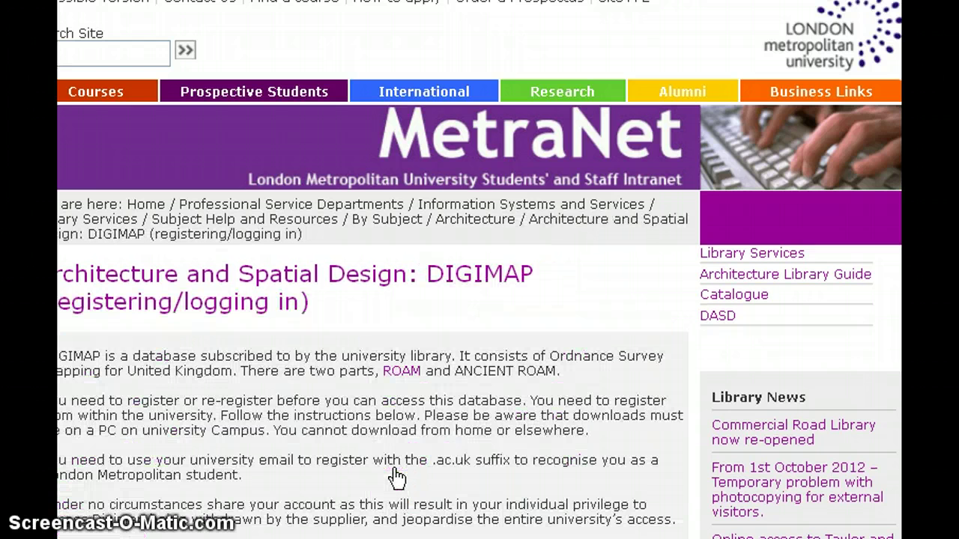
Follow the Digimap direct link via the library catalogue and open the record's available-online database link.
scroll(396, 458, down, 1)
scroll(396, 458, down, 4)
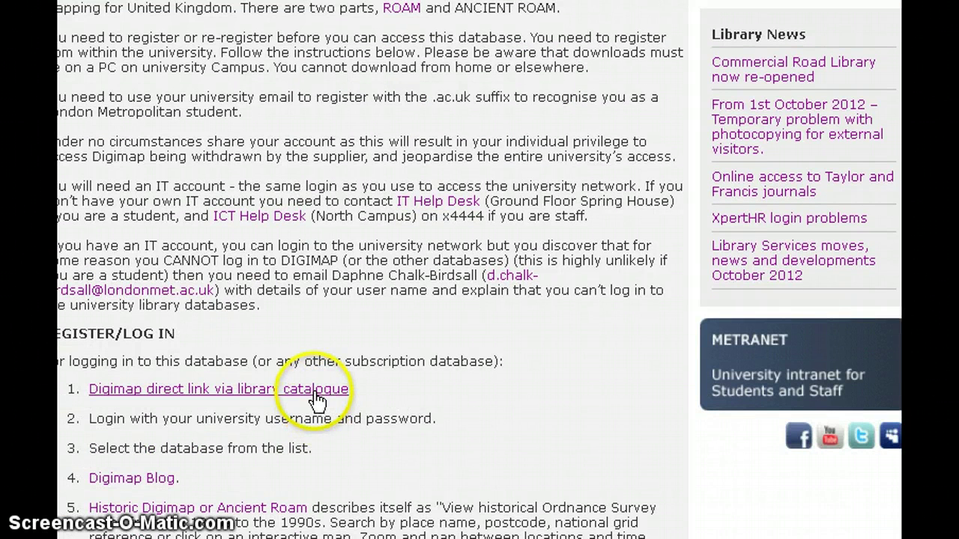
click(315, 393)
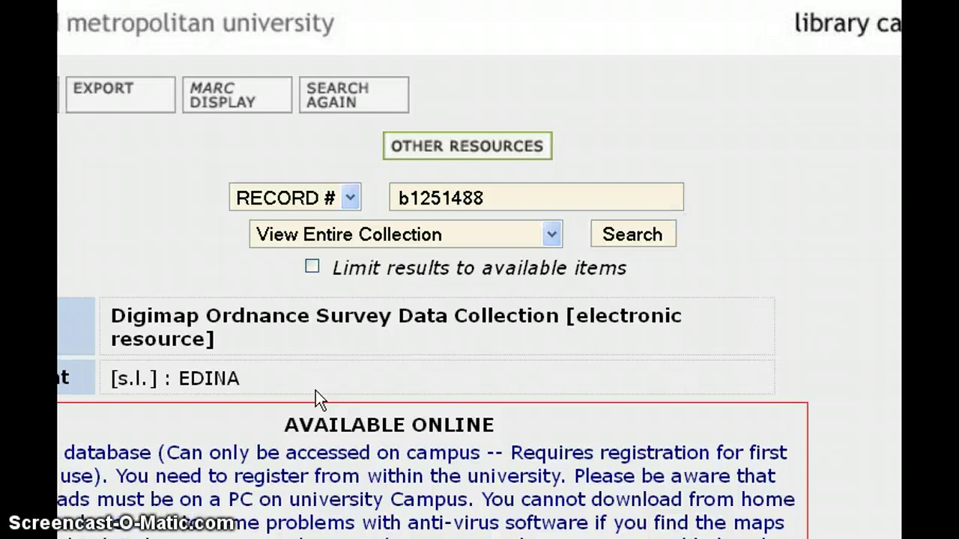
scroll(322, 397, down, 2)
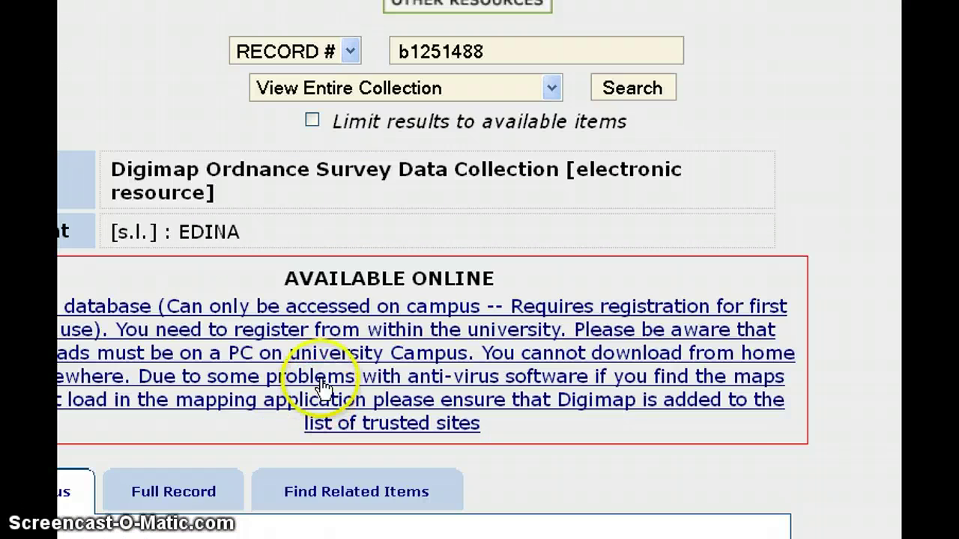
click(382, 338)
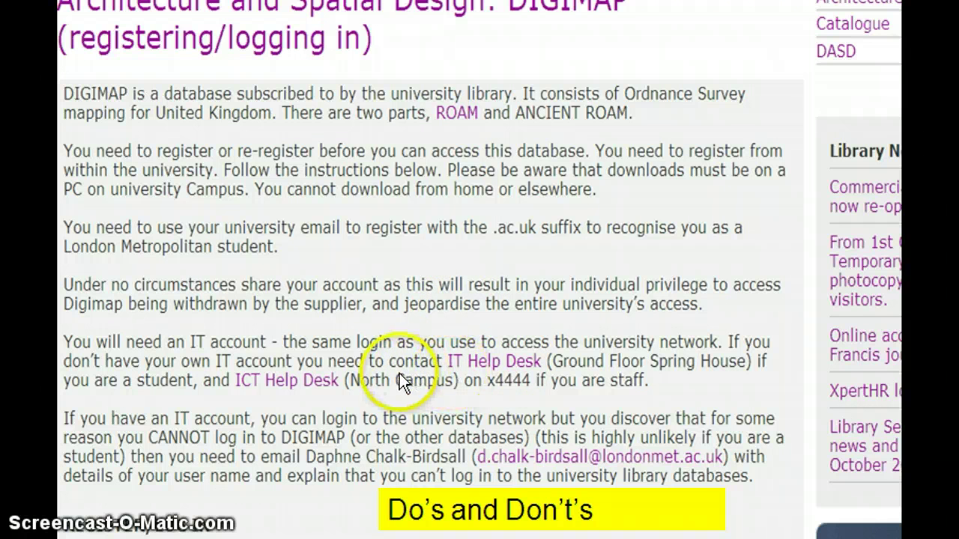
Read the DIGIMAP page's registration and access rules, including whom to contact about login problems.
click(418, 429)
drag(499, 455, 566, 463)
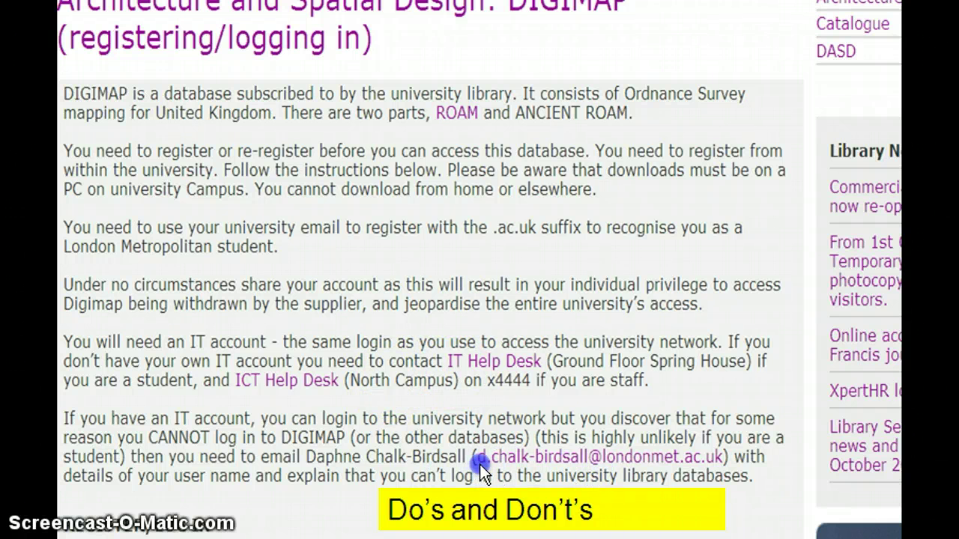
drag(540, 466, 640, 471)
scroll(647, 480, down, 10)
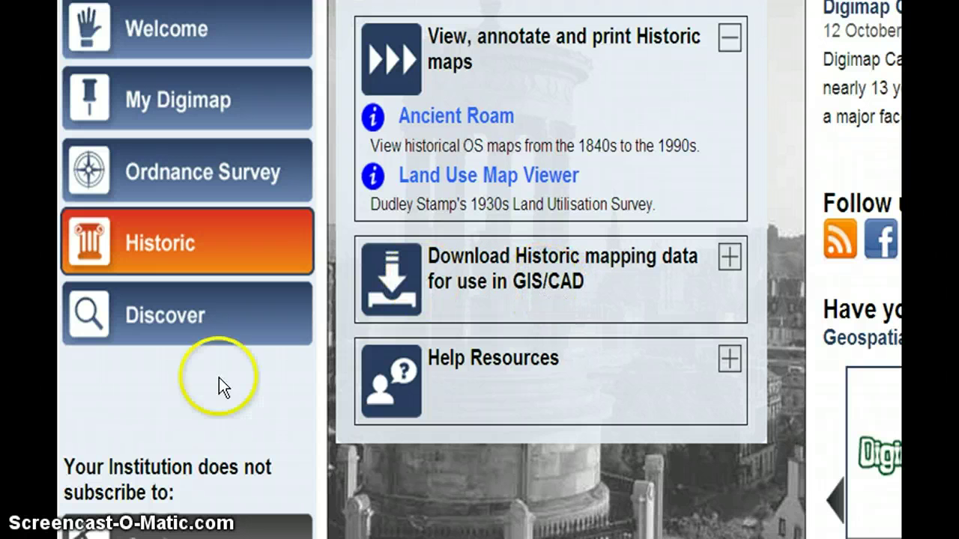
Open Roam from Digimap's Ordnance Survey collection and agree to the copyright terms and conditions.
click(276, 189)
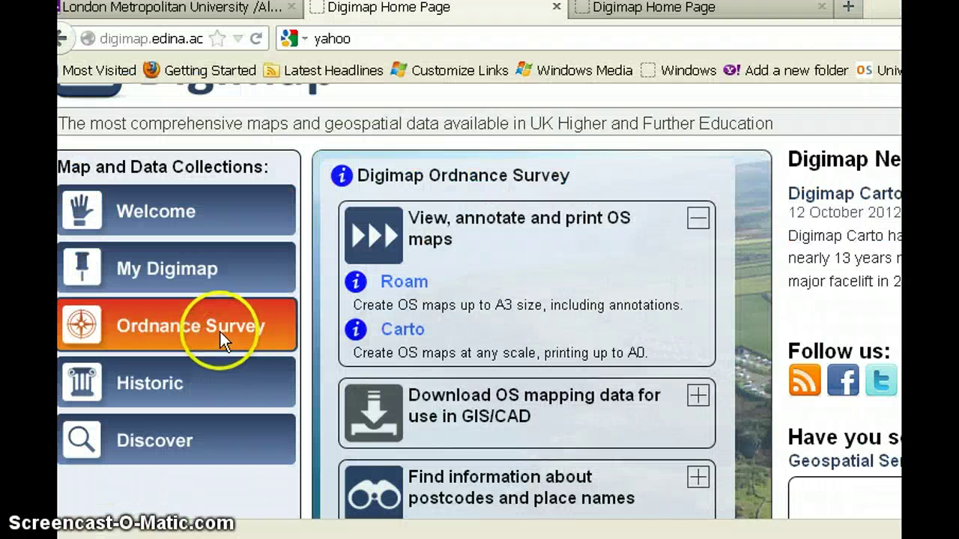
click(395, 288)
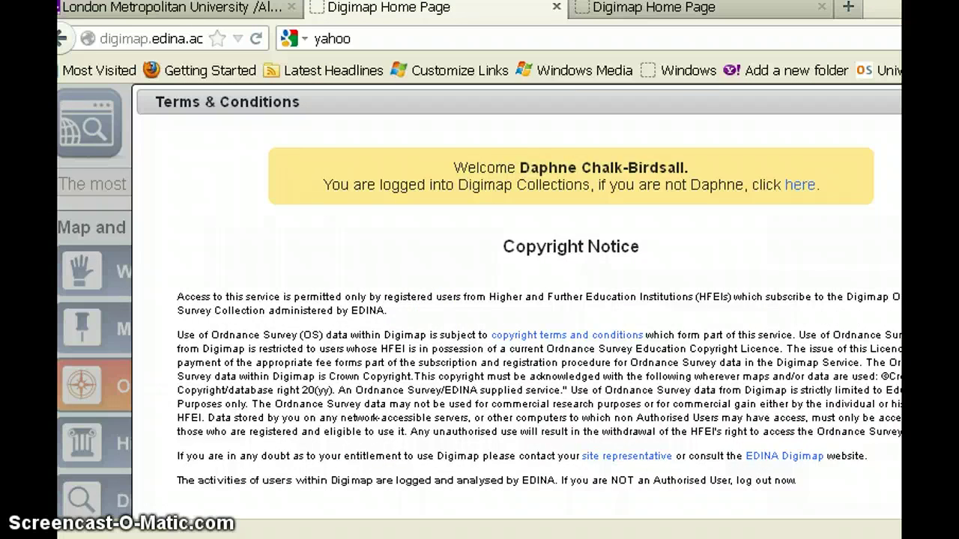
scroll(408, 349, down, 5)
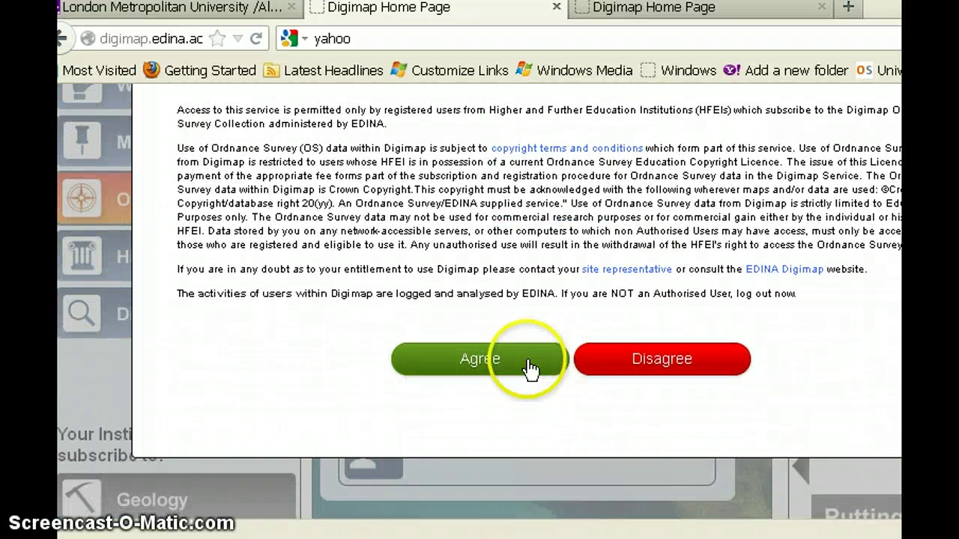
click(529, 368)
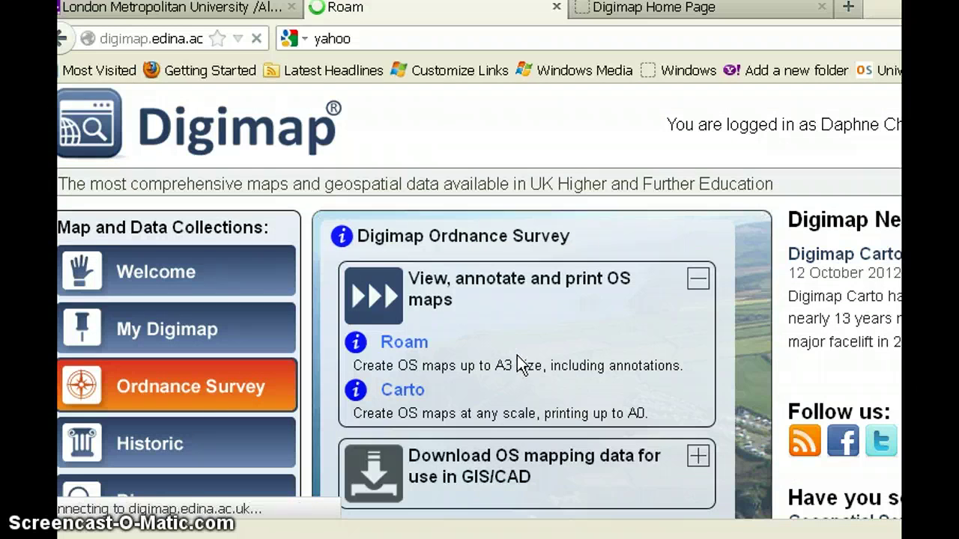
click(394, 346)
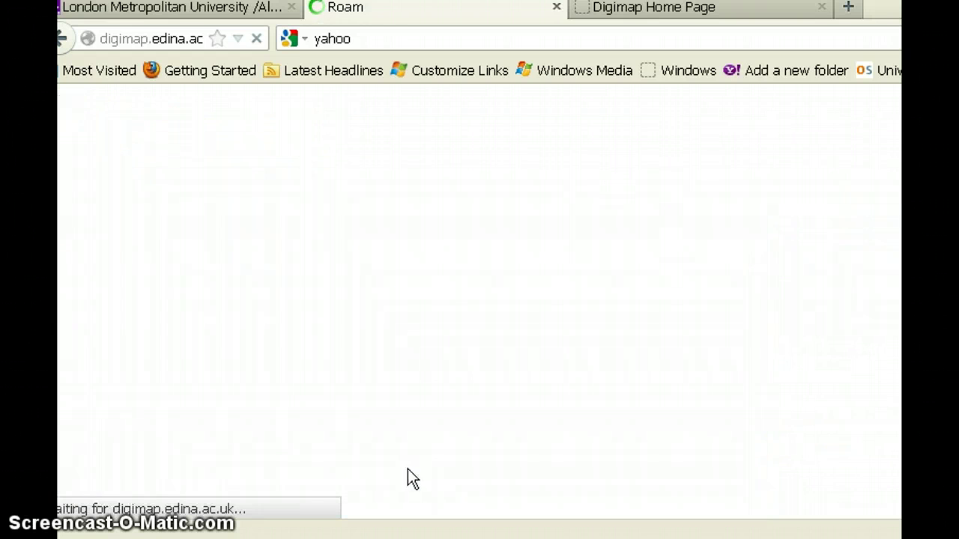
Open Roam's search for a place name or full postcode.
click(411, 448)
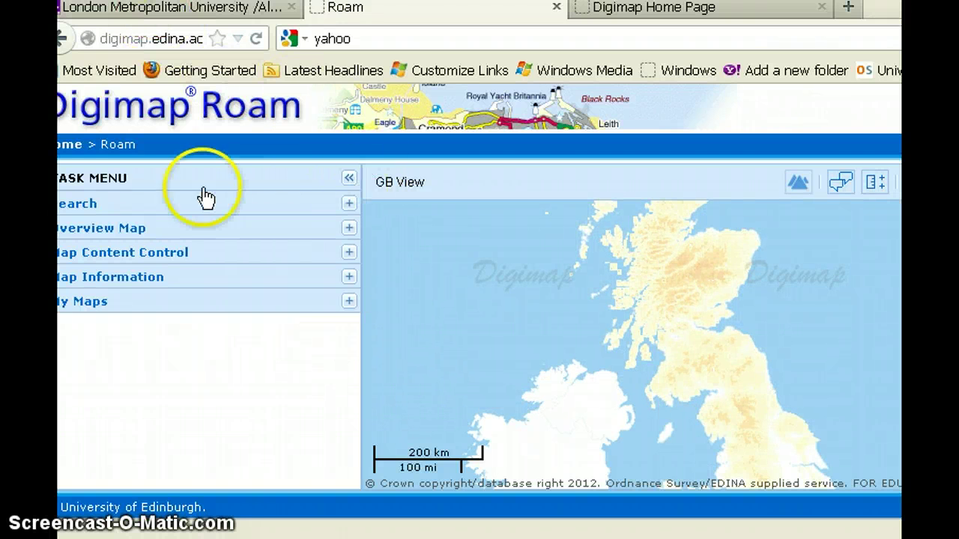
click(84, 213)
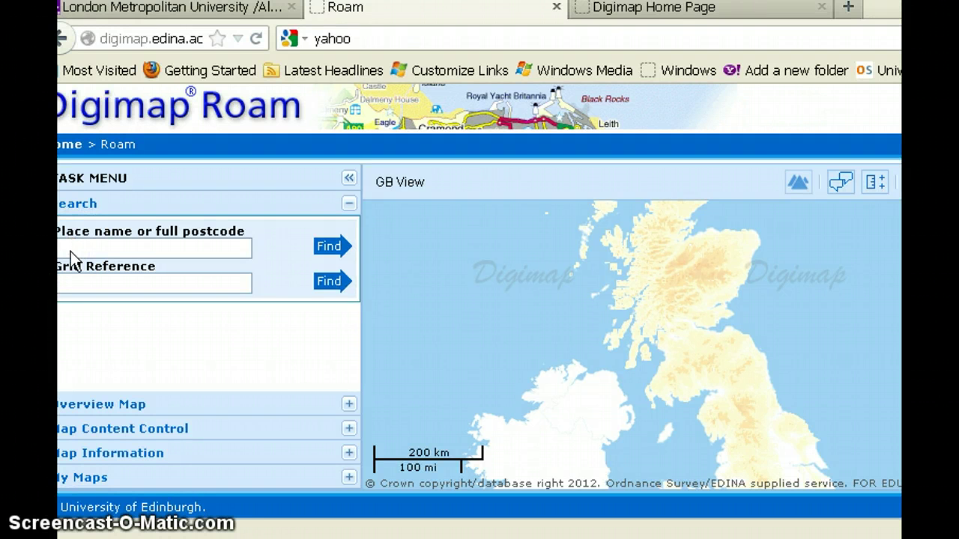
click(70, 250)
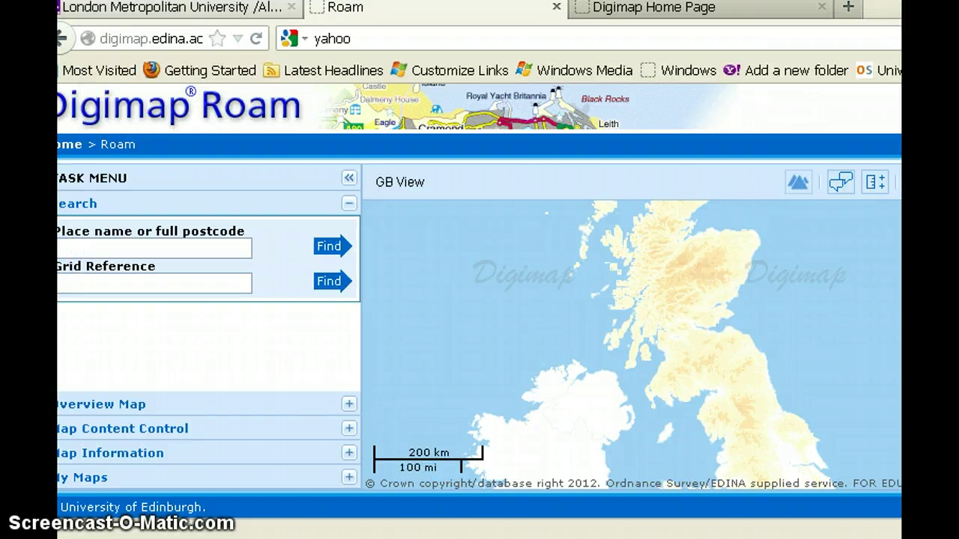
Return to the Digimap home page and try to open Data Download for OS mapping data.
click(62, 38)
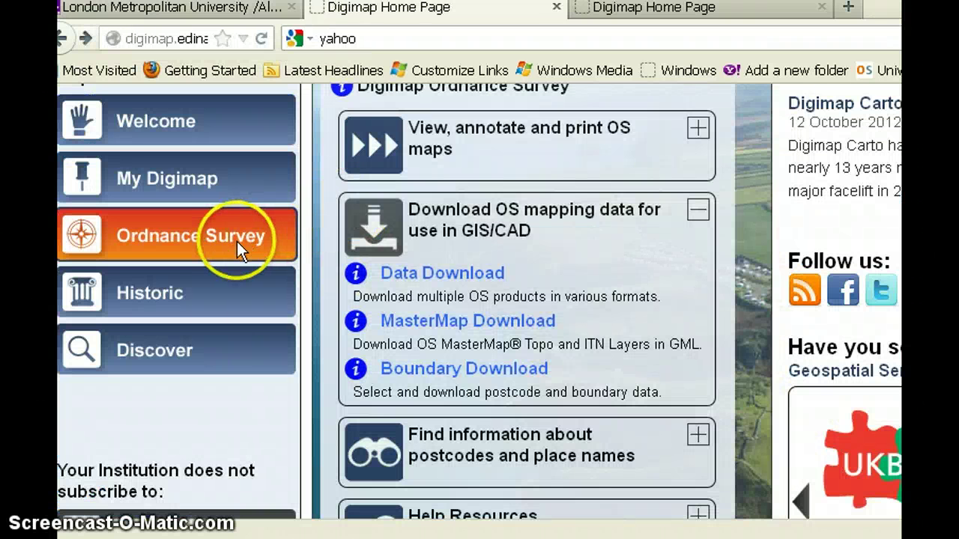
click(410, 284)
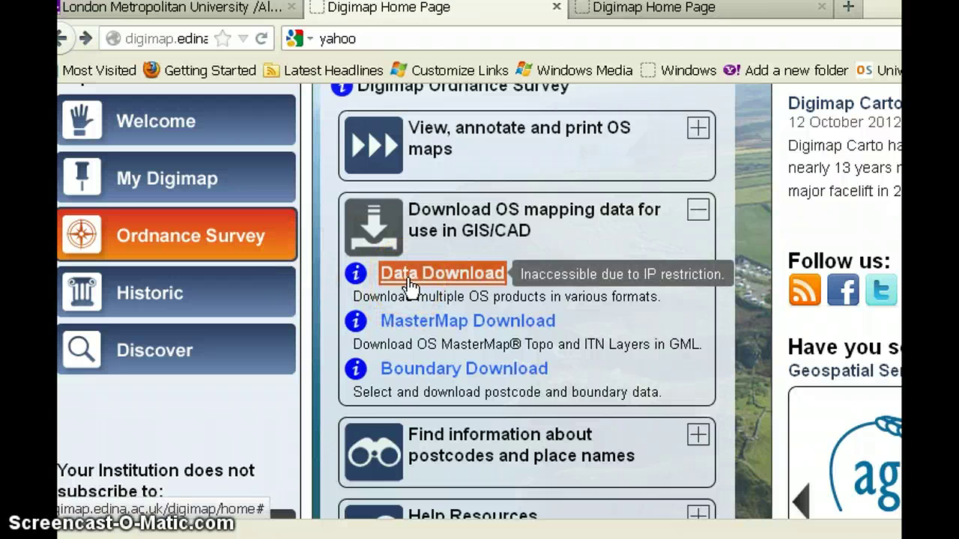
click(407, 279)
click(526, 339)
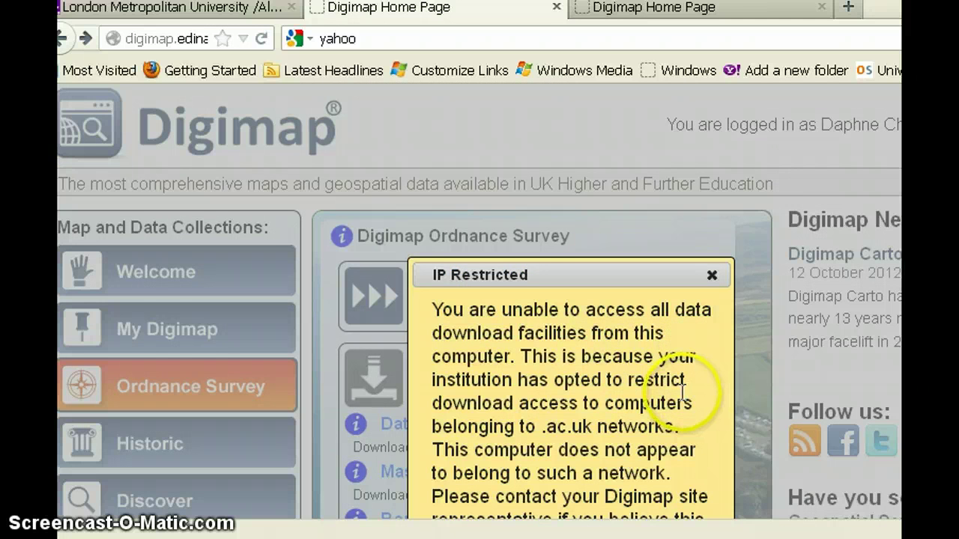
scroll(682, 389, down, 3)
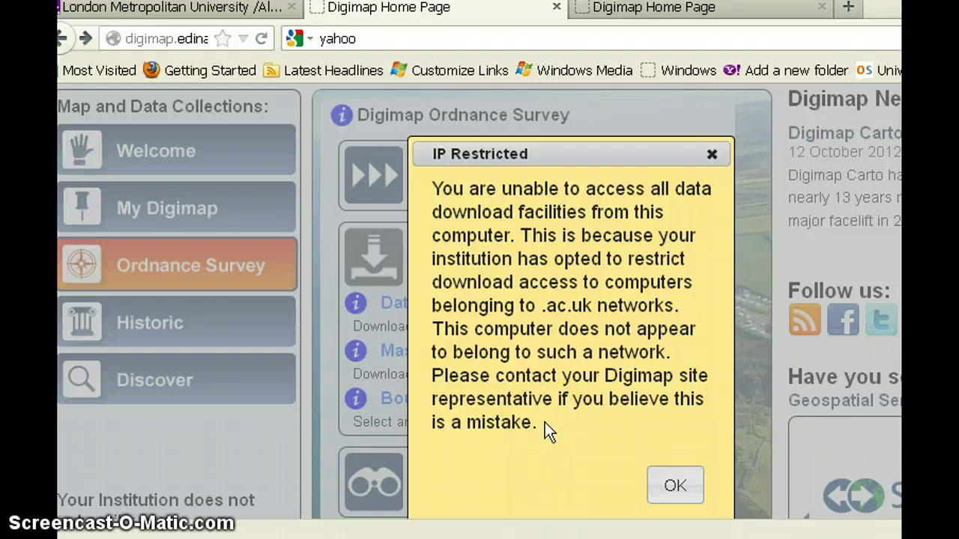
click(674, 489)
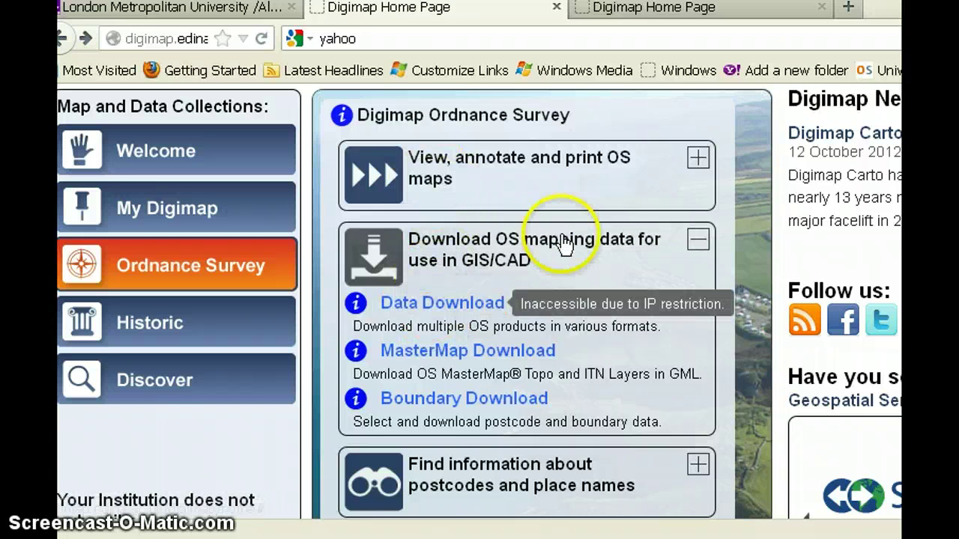
Switch to the Historic collection and search Ancient Roam for the postcode N7 6PP.
scroll(545, 248, up, 2)
scroll(545, 249, up, 2)
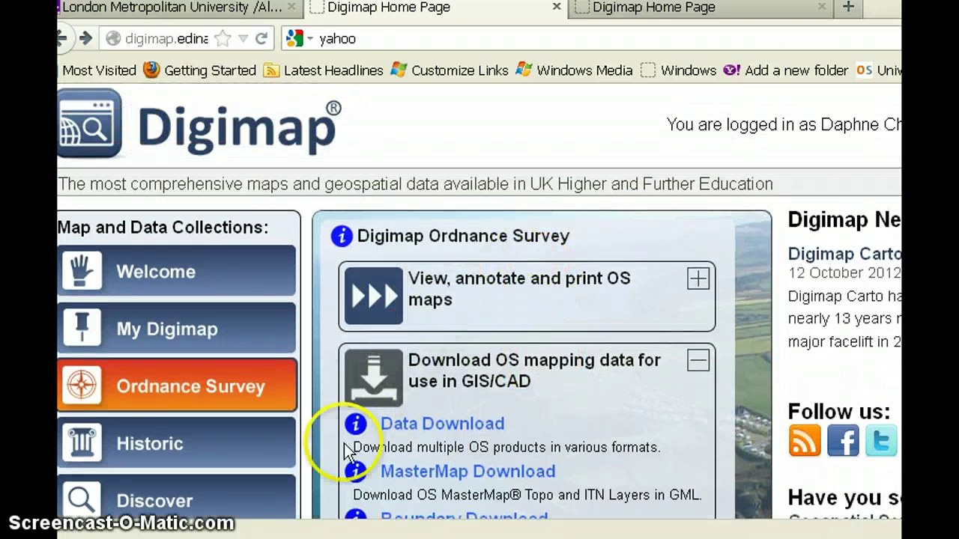
click(151, 433)
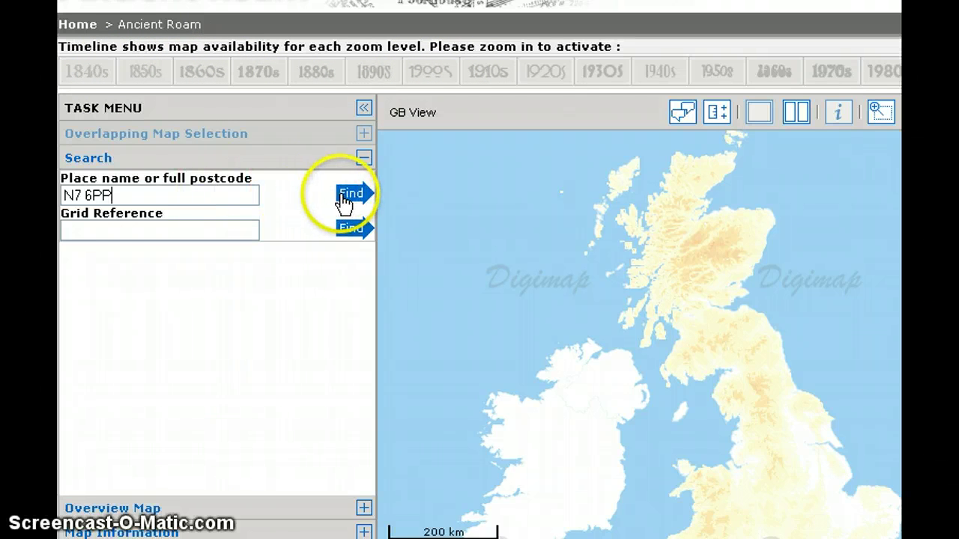
text(P)
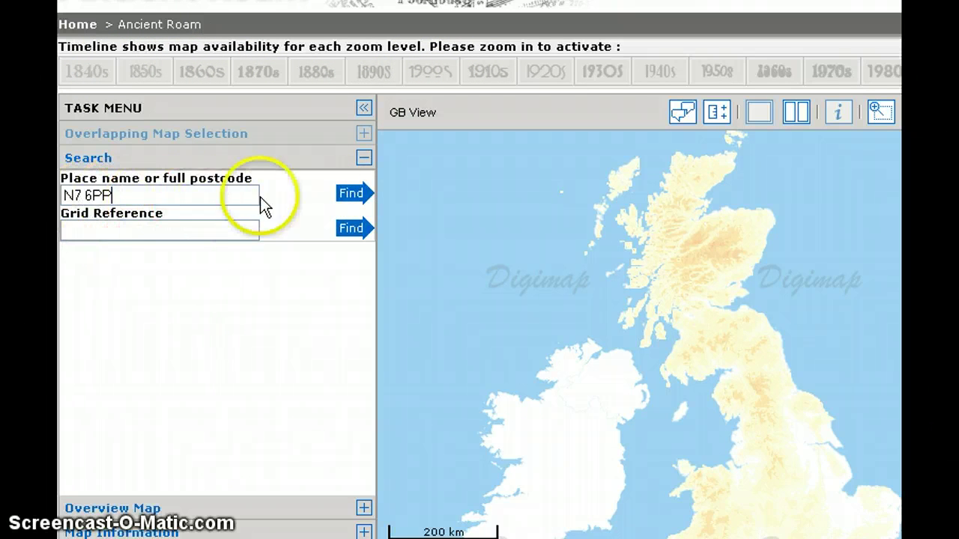
click(353, 197)
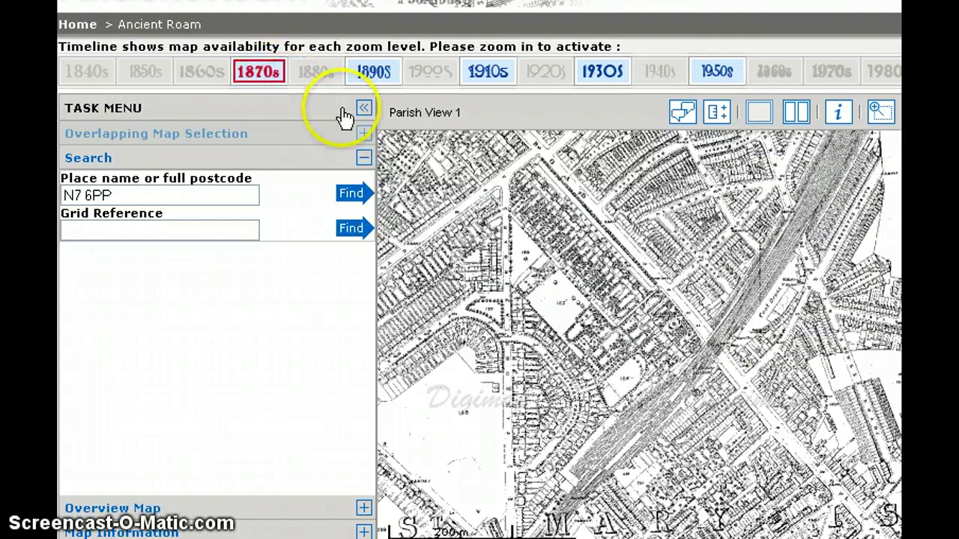
View the historic maps of the area for the 1890s, 1910s, 1930s and 1950s in turn.
click(375, 79)
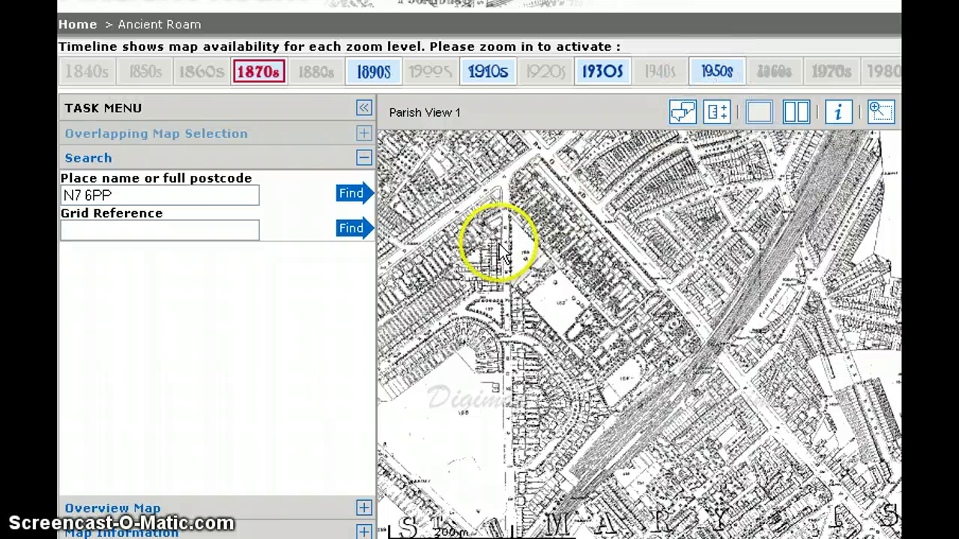
click(375, 74)
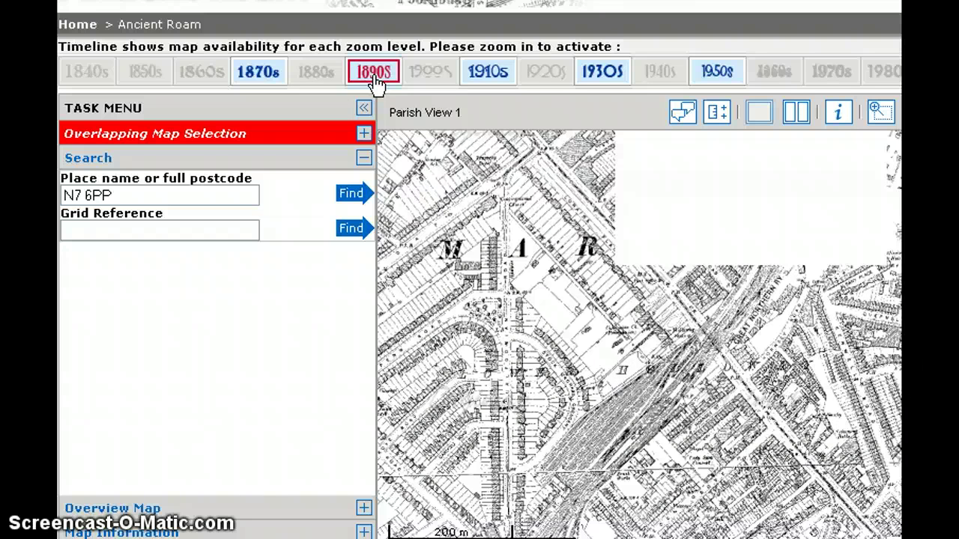
click(477, 83)
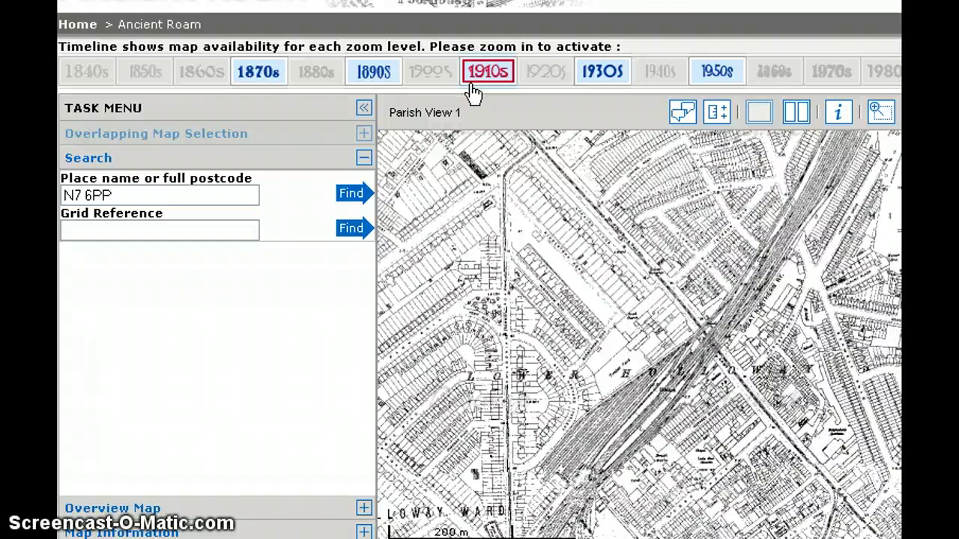
click(608, 82)
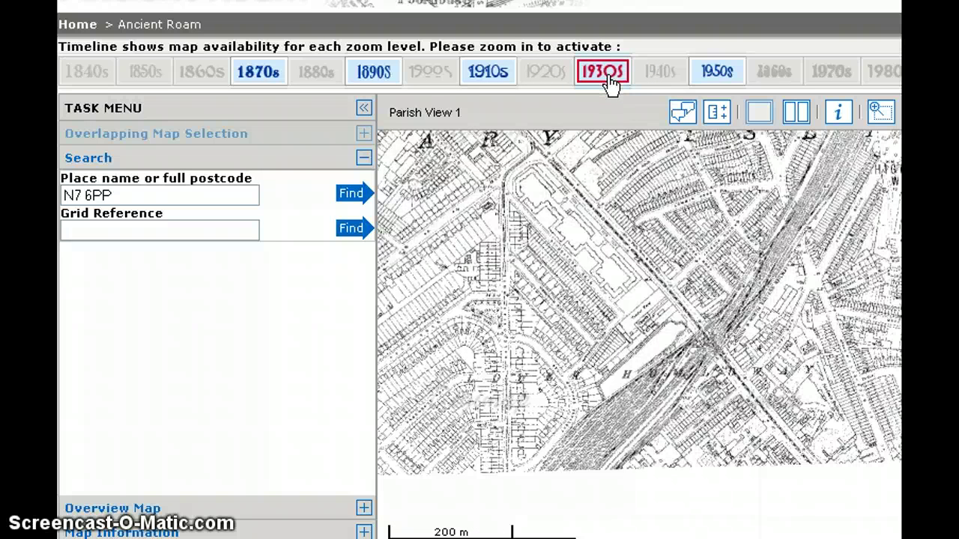
click(712, 72)
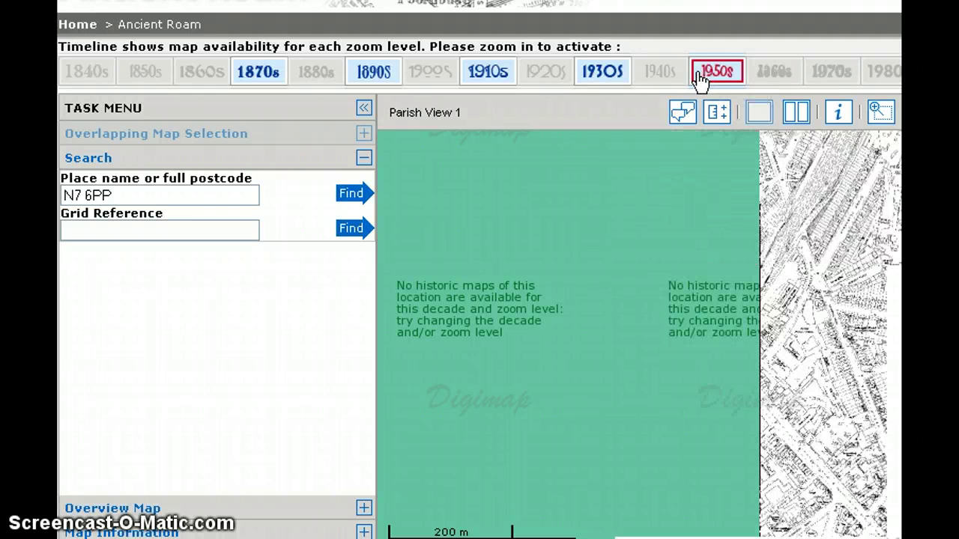
click(623, 94)
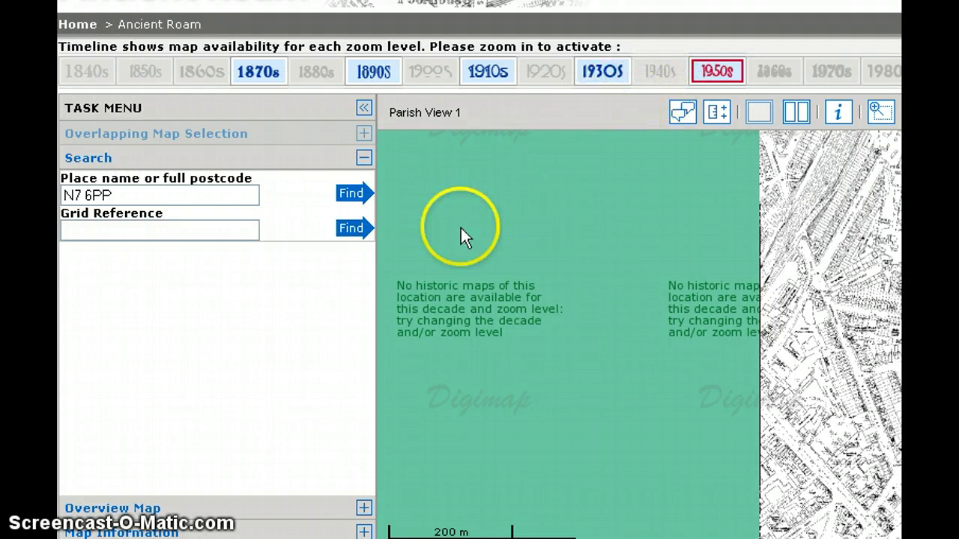